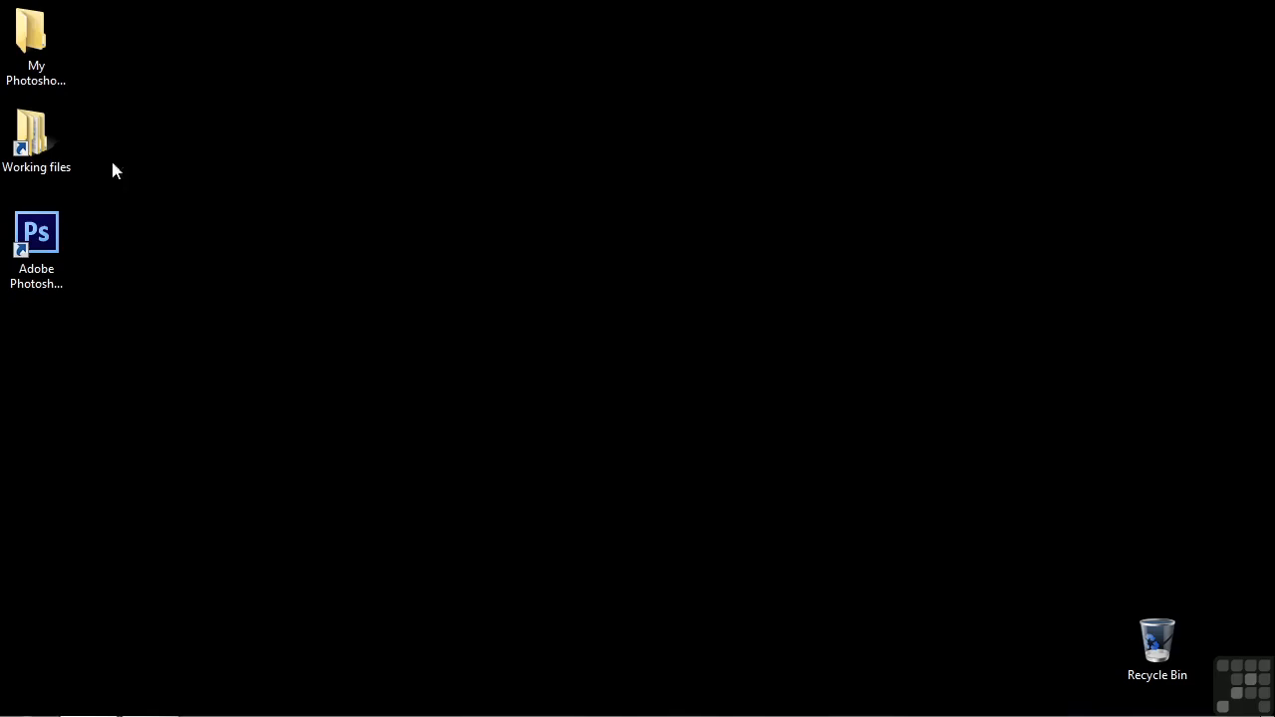
Open move-cage.psd from the Photoshop projects folder inside Working files
{"action": "double_click", "coordinate": [54, 142]}
{"action": "double_click", "coordinate": [578, 228]}
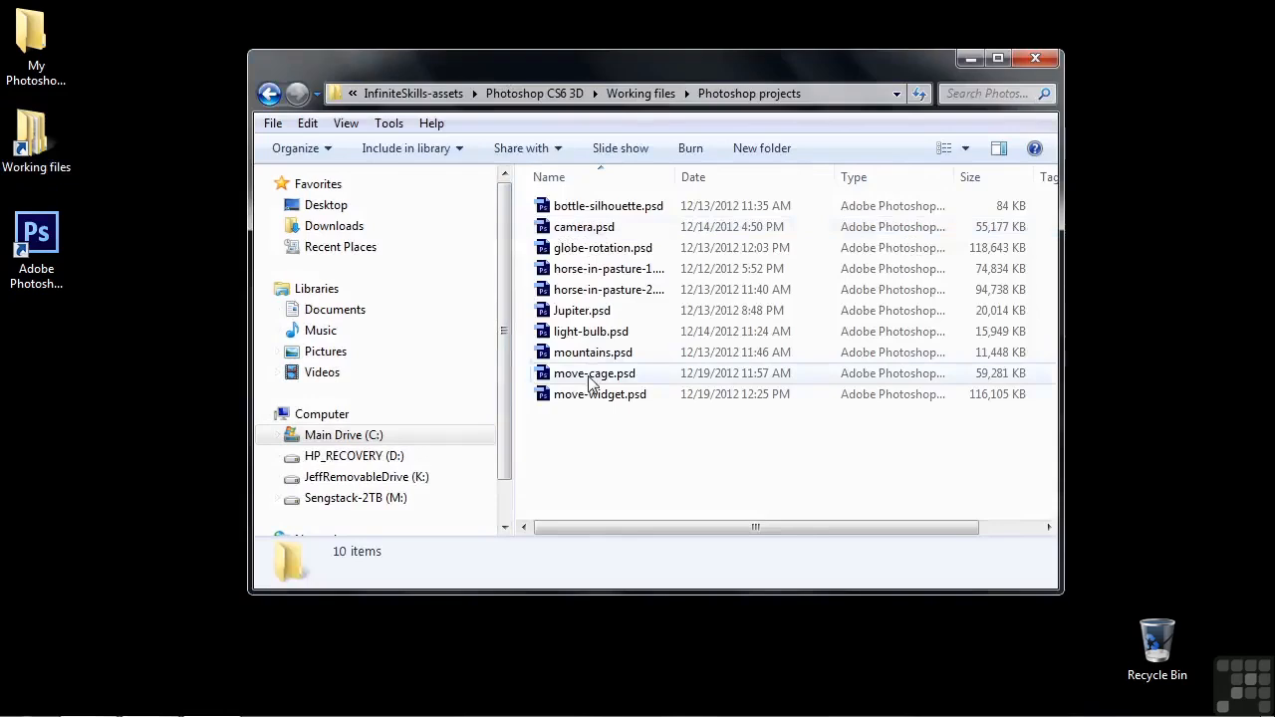
{"action": "double_click", "coordinate": [590, 373]}
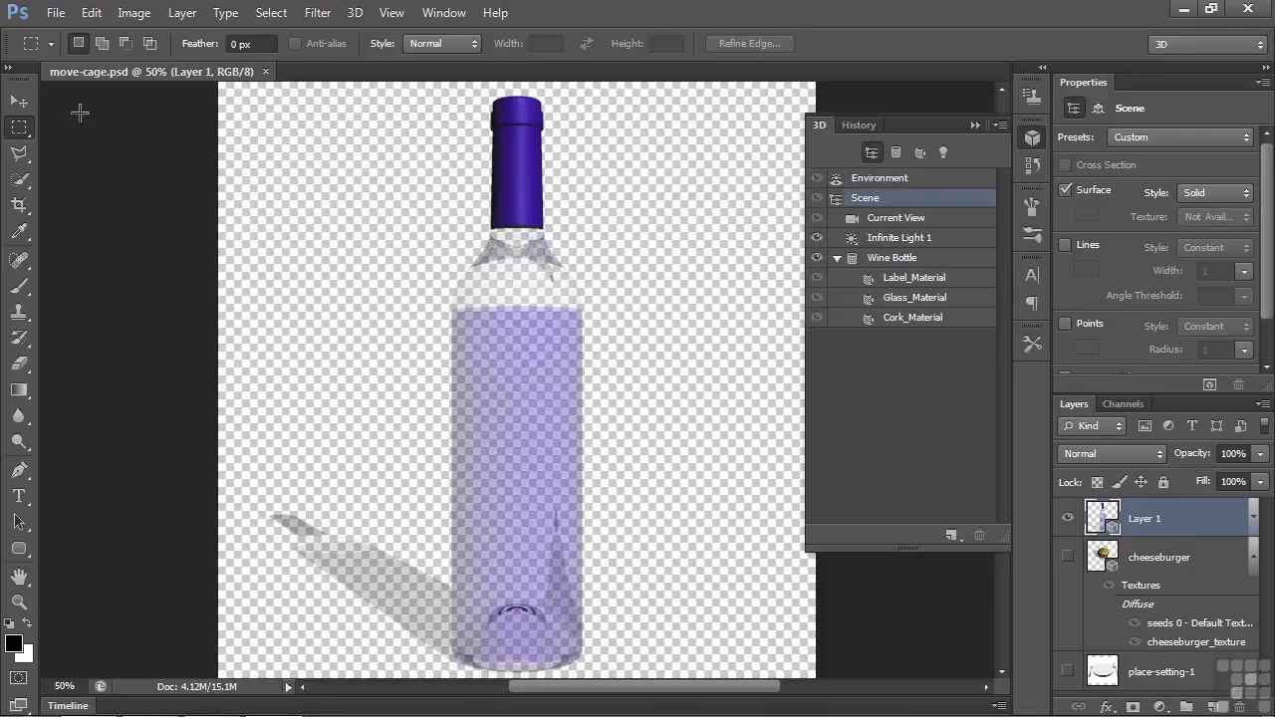
Switch to the Move tool, pick a 3D mode, and slide the 3D camera view slightly across the scene
{"action": "key", "text": "v"}
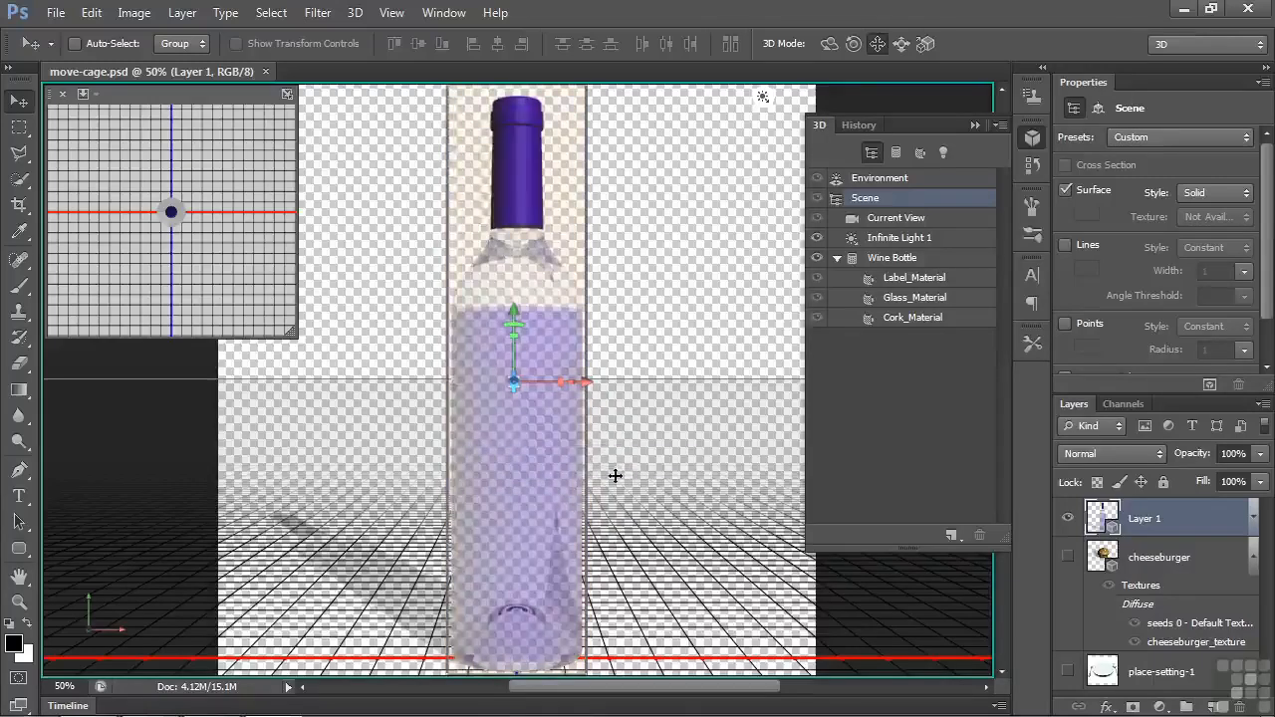
{"action": "left_click", "coordinate": [878, 46]}
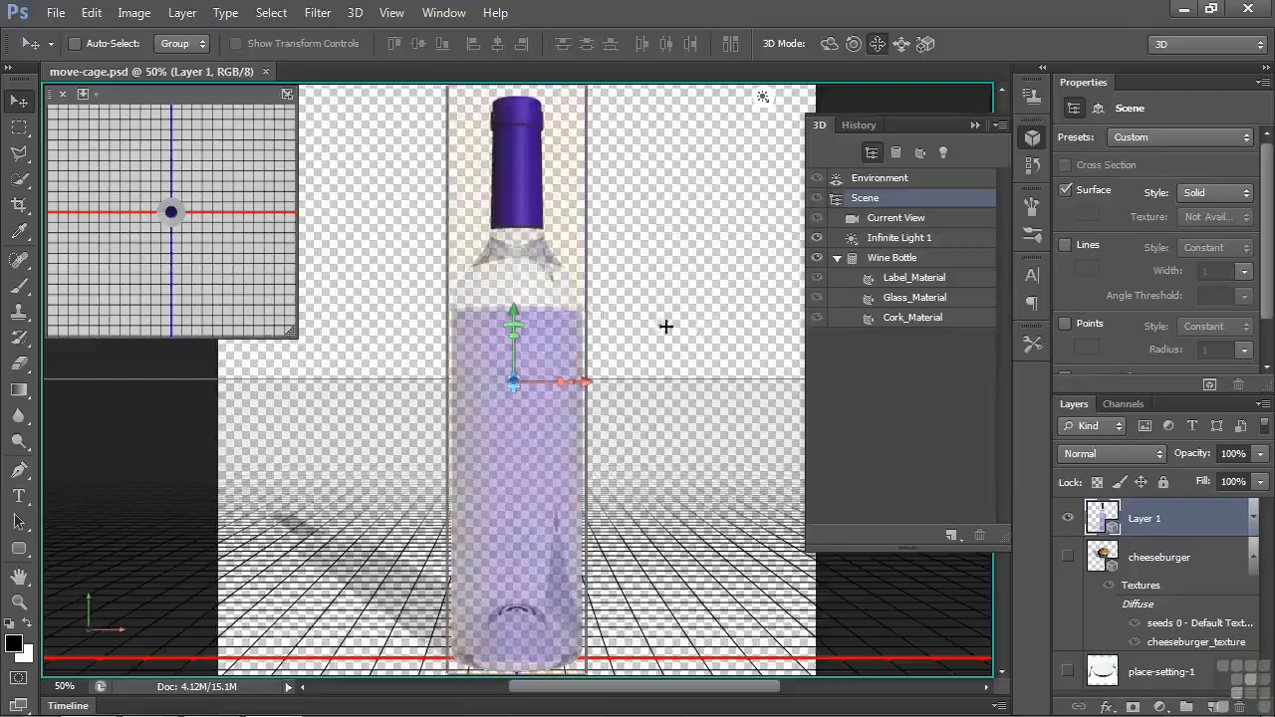
{"action": "left_click_drag", "start_coordinate": [683, 299], "coordinate": [706, 316]}
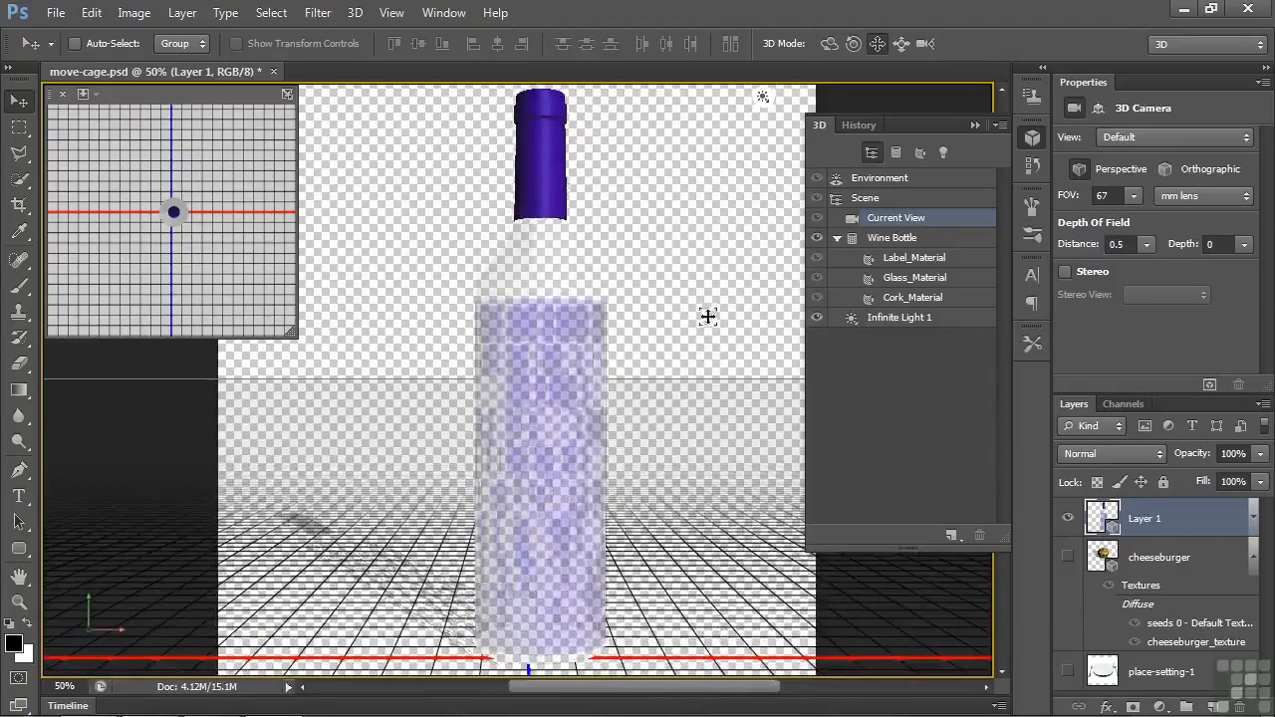
Select the wine bottle and rotate it around its Y axis with the 3D widget
{"action": "left_click", "coordinate": [553, 350]}
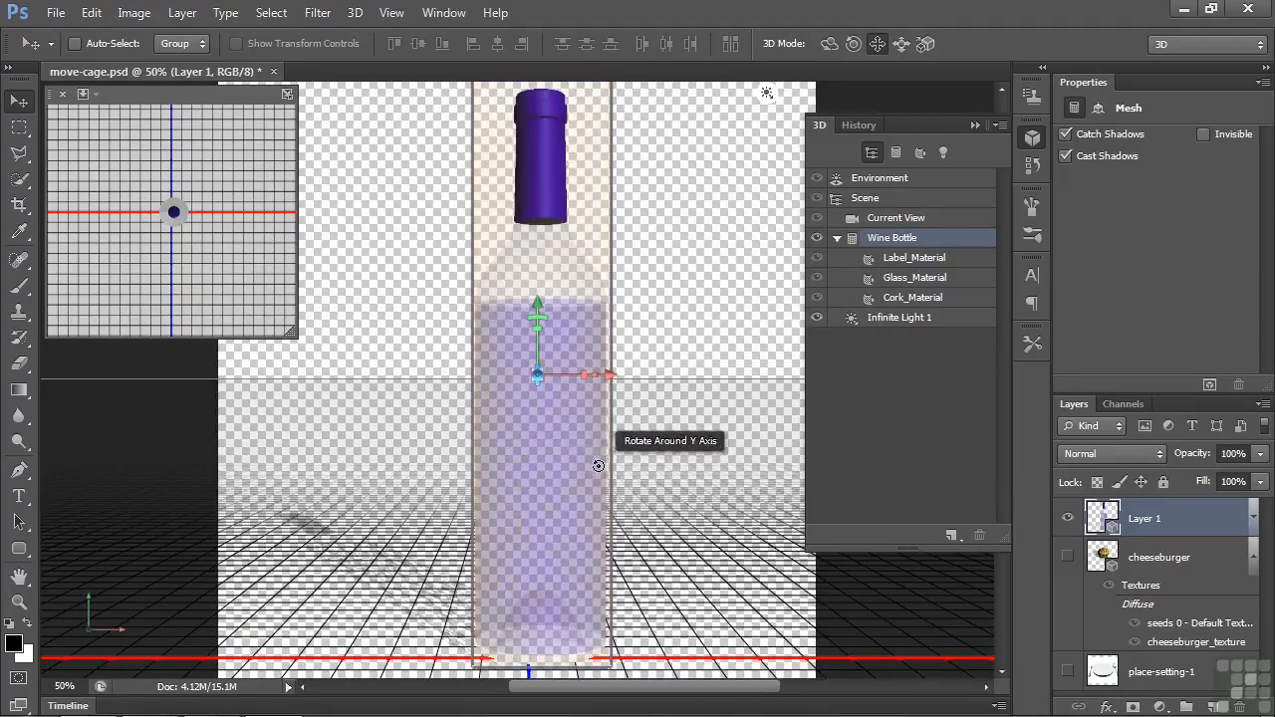
{"action": "left_click_drag", "start_coordinate": [598, 466], "coordinate": [525, 489]}
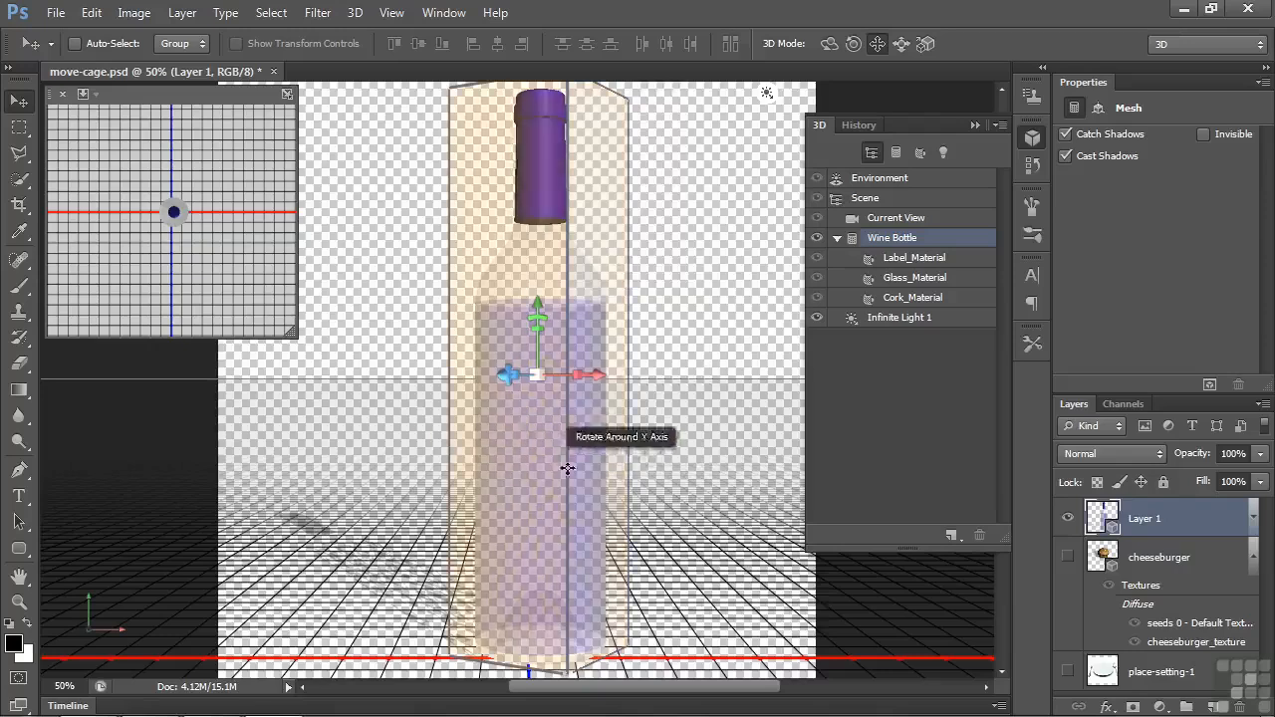
{"action": "left_click_drag", "start_coordinate": [601, 482], "coordinate": [566, 475]}
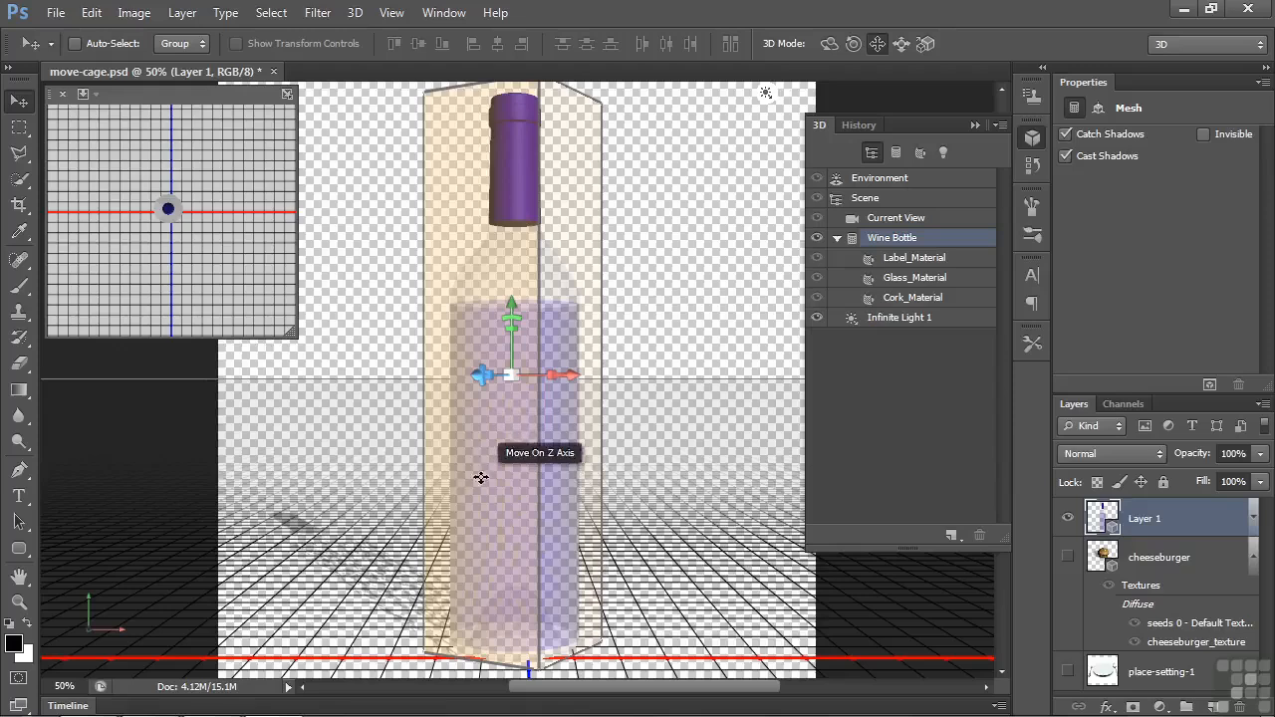
{"action": "left_click_drag", "start_coordinate": [480, 486], "coordinate": [529, 433]}
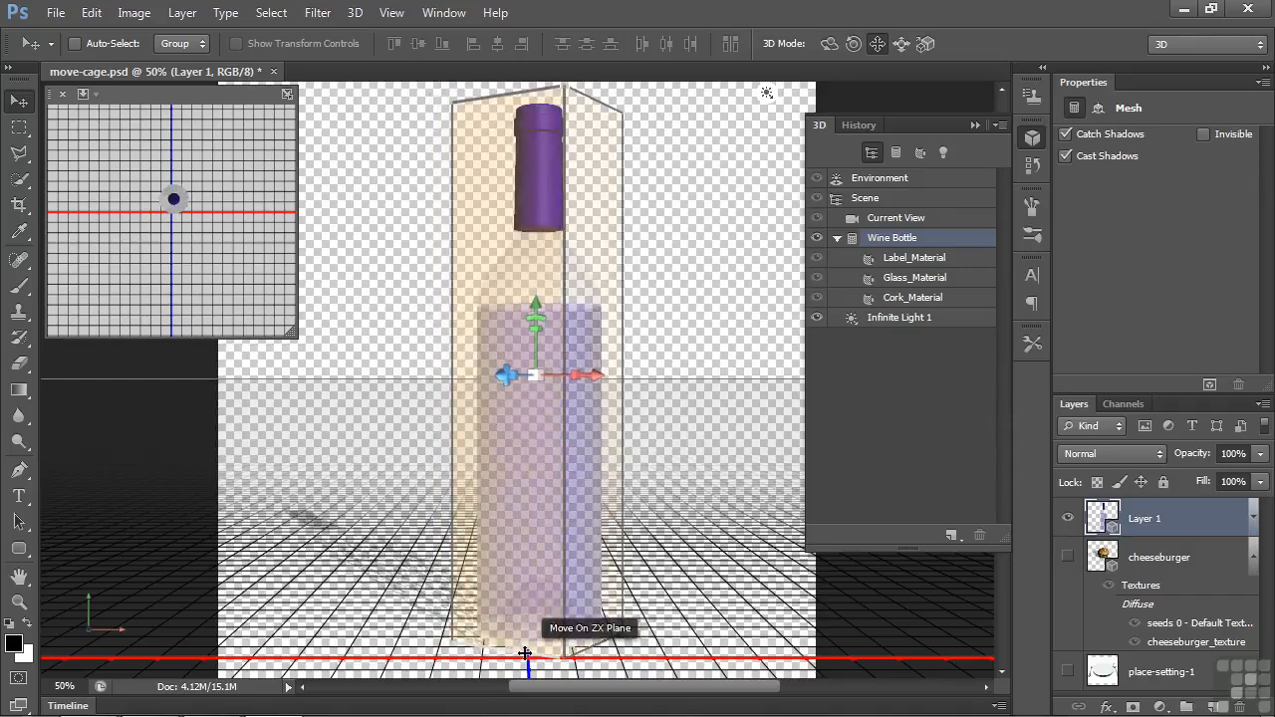
Reposition the wine bottle by moving it on the ZX plane, rotating it around Z, and shifting it along X
{"action": "left_click_drag", "start_coordinate": [525, 655], "coordinate": [614, 622]}
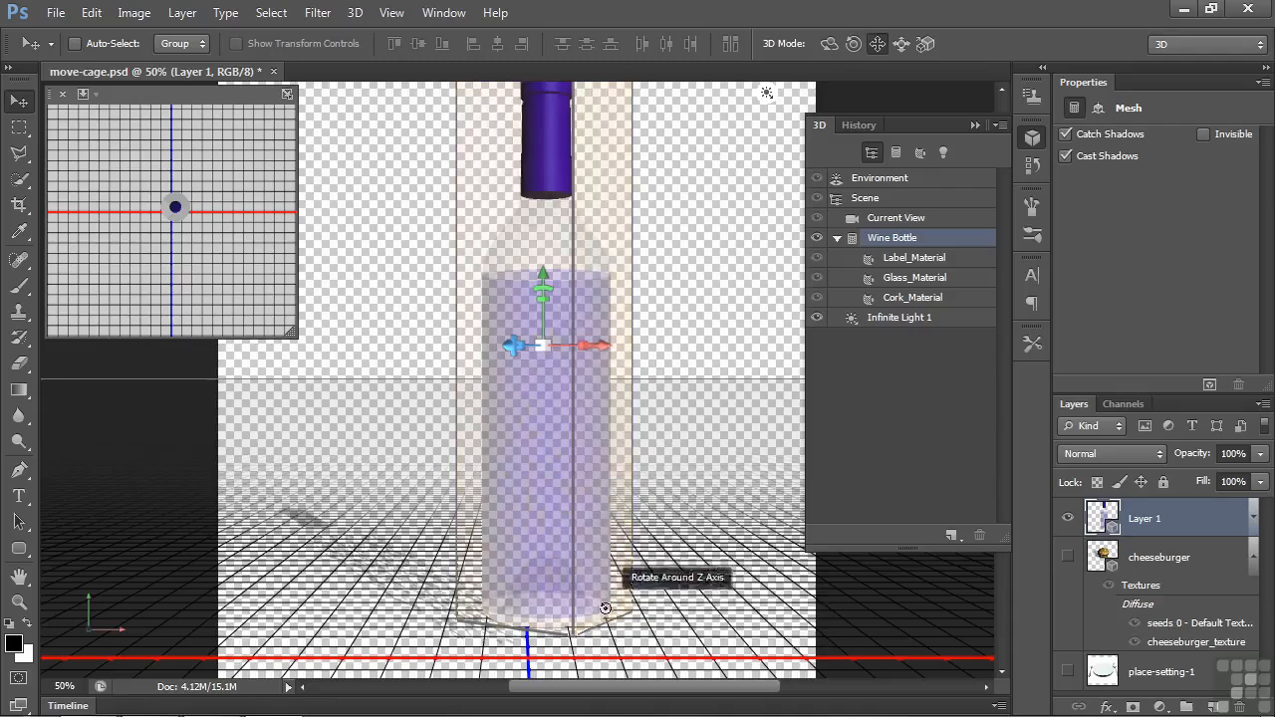
{"action": "left_click_drag", "start_coordinate": [604, 608], "coordinate": [642, 602]}
{"action": "left_click_drag", "start_coordinate": [731, 540], "coordinate": [411, 606]}
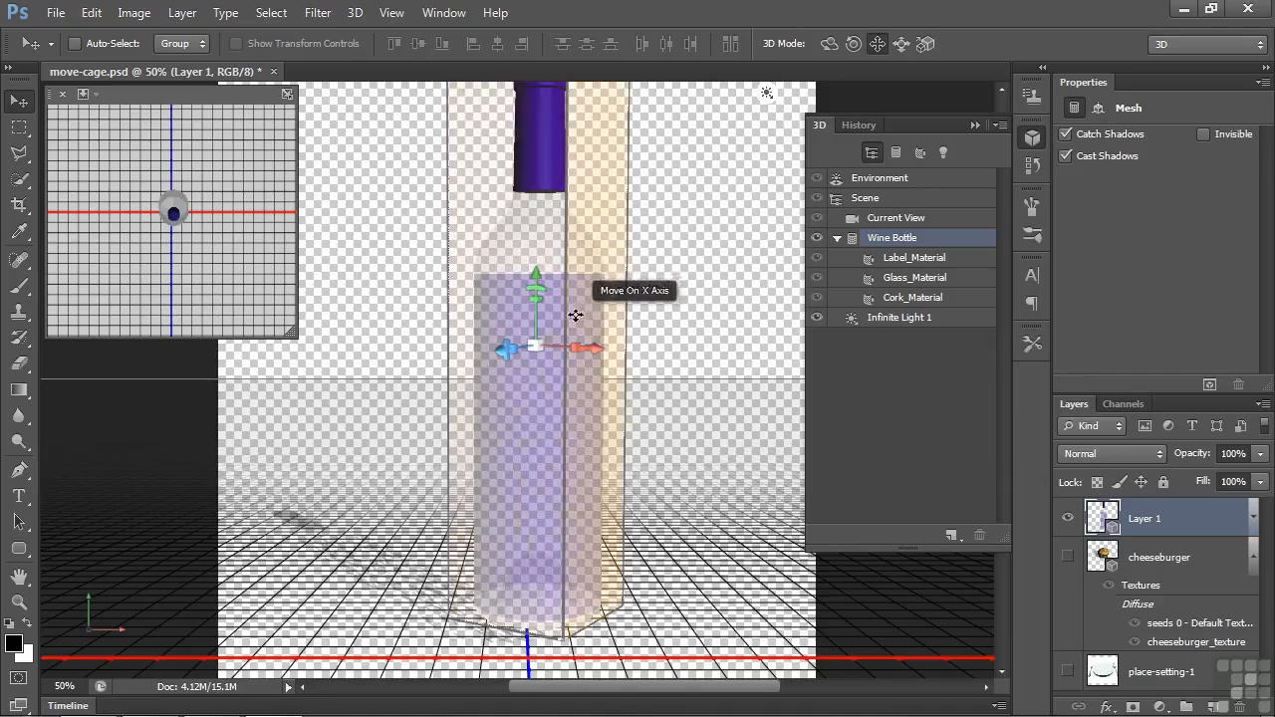
{"action": "mouse_move", "coordinate": [573, 315]}
{"action": "left_mouse_down"}
{"action": "mouse_move", "coordinate": [529, 328]}
{"action": "mouse_move", "coordinate": [564, 337]}
{"action": "left_mouse_up"}
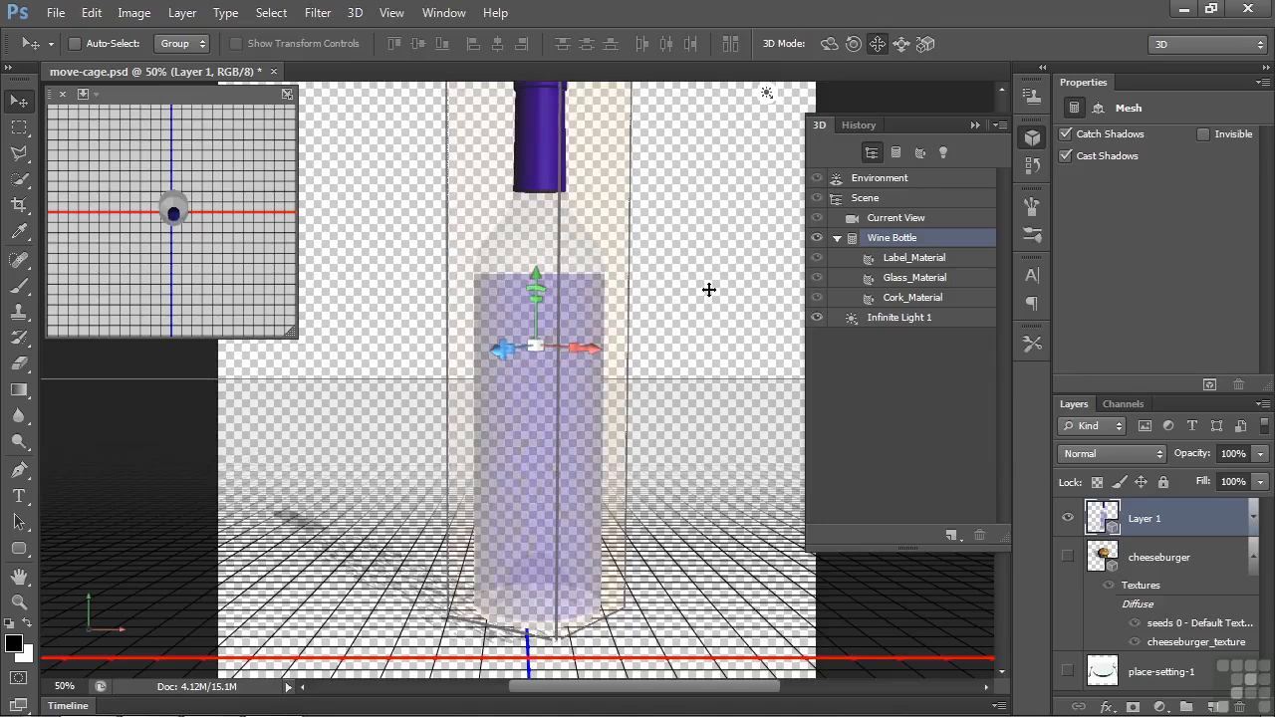
Rotate and drag the wine bottle using the Rotate, Roll and Drag 3D modes
{"action": "left_click", "coordinate": [828, 44]}
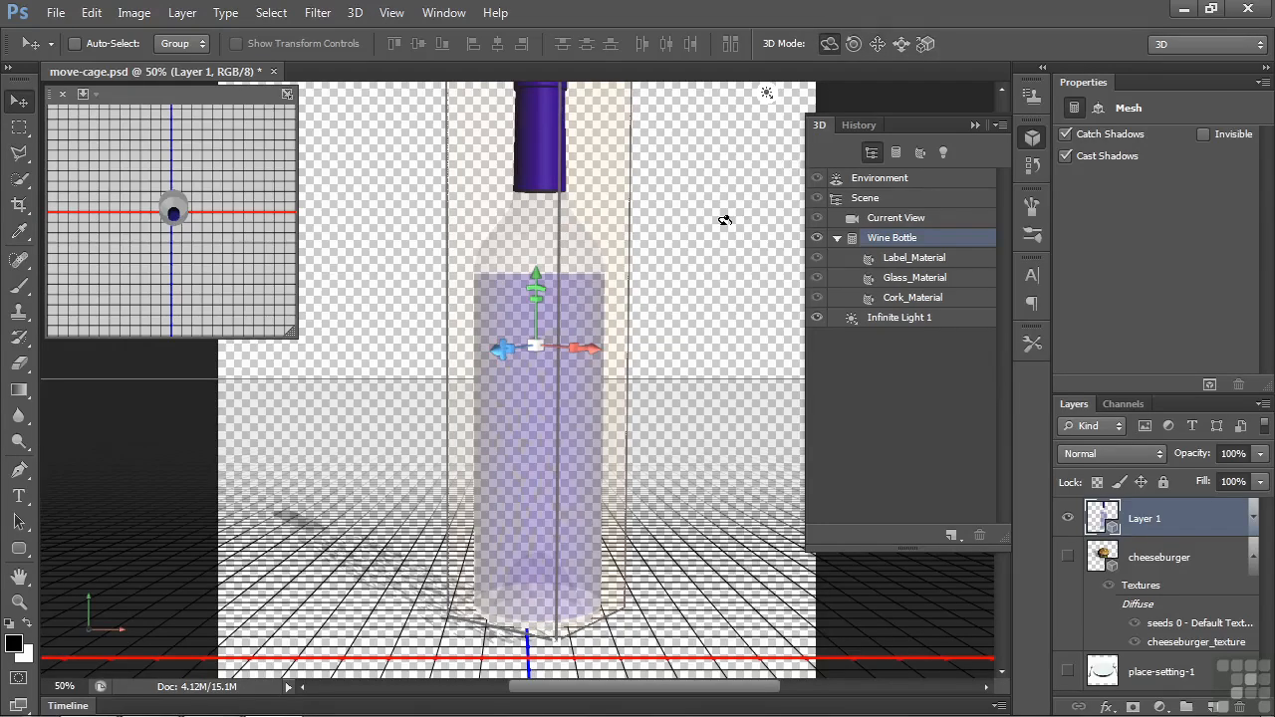
{"action": "mouse_move", "coordinate": [727, 224]}
{"action": "left_mouse_down"}
{"action": "mouse_move", "coordinate": [726, 302]}
{"action": "mouse_move", "coordinate": [774, 270]}
{"action": "mouse_move", "coordinate": [768, 259]}
{"action": "mouse_move", "coordinate": [423, 207]}
{"action": "mouse_move", "coordinate": [618, 249]}
{"action": "mouse_move", "coordinate": [686, 253]}
{"action": "mouse_move", "coordinate": [692, 225]}
{"action": "mouse_move", "coordinate": [530, 207]}
{"action": "mouse_move", "coordinate": [687, 239]}
{"action": "mouse_move", "coordinate": [746, 273]}
{"action": "mouse_move", "coordinate": [648, 236]}
{"action": "mouse_move", "coordinate": [696, 253]}
{"action": "mouse_move", "coordinate": [700, 290]}
{"action": "mouse_move", "coordinate": [493, 284]}
{"action": "mouse_move", "coordinate": [603, 271]}
{"action": "mouse_move", "coordinate": [636, 311]}
{"action": "mouse_move", "coordinate": [724, 210]}
{"action": "left_mouse_up"}
{"action": "left_click", "coordinate": [854, 42]}
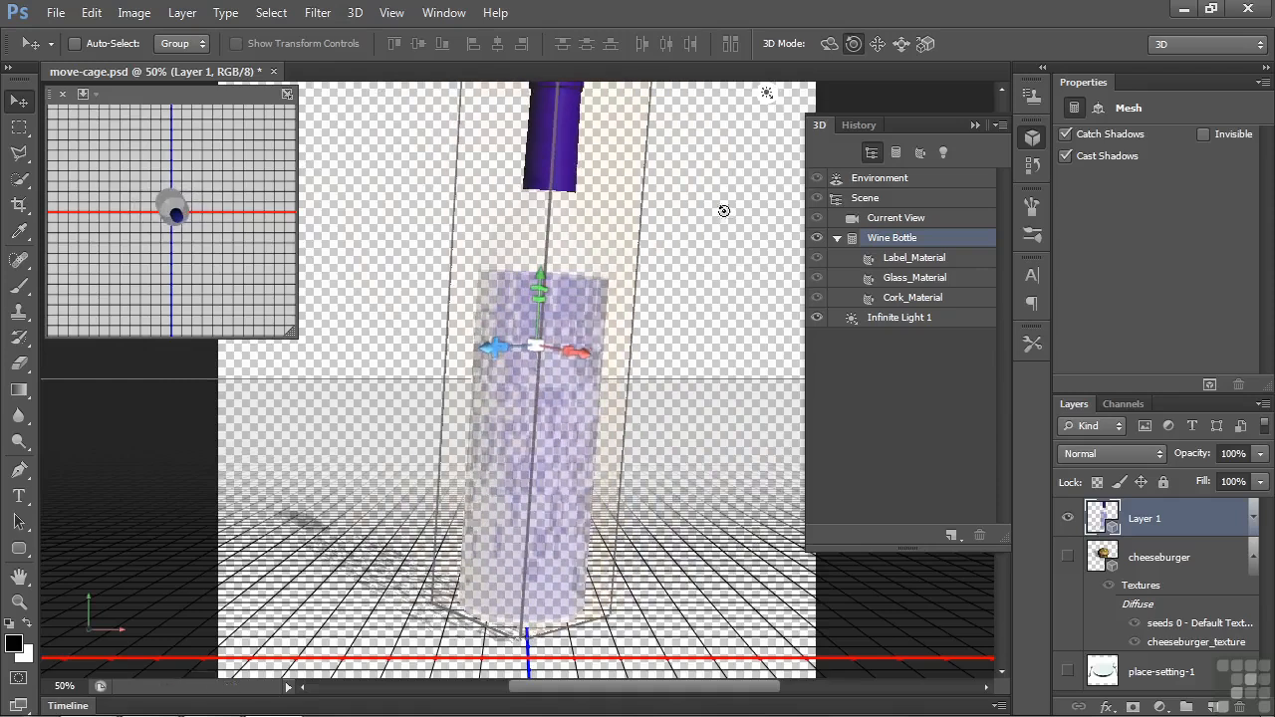
{"action": "left_click", "coordinate": [877, 44]}
{"action": "left_click_drag", "start_coordinate": [697, 265], "coordinate": [734, 319]}
Scale the wine bottle down slightly using the Slide and Scale 3D modes
{"action": "left_click", "coordinate": [900, 44]}
{"action": "left_click", "coordinate": [926, 43]}
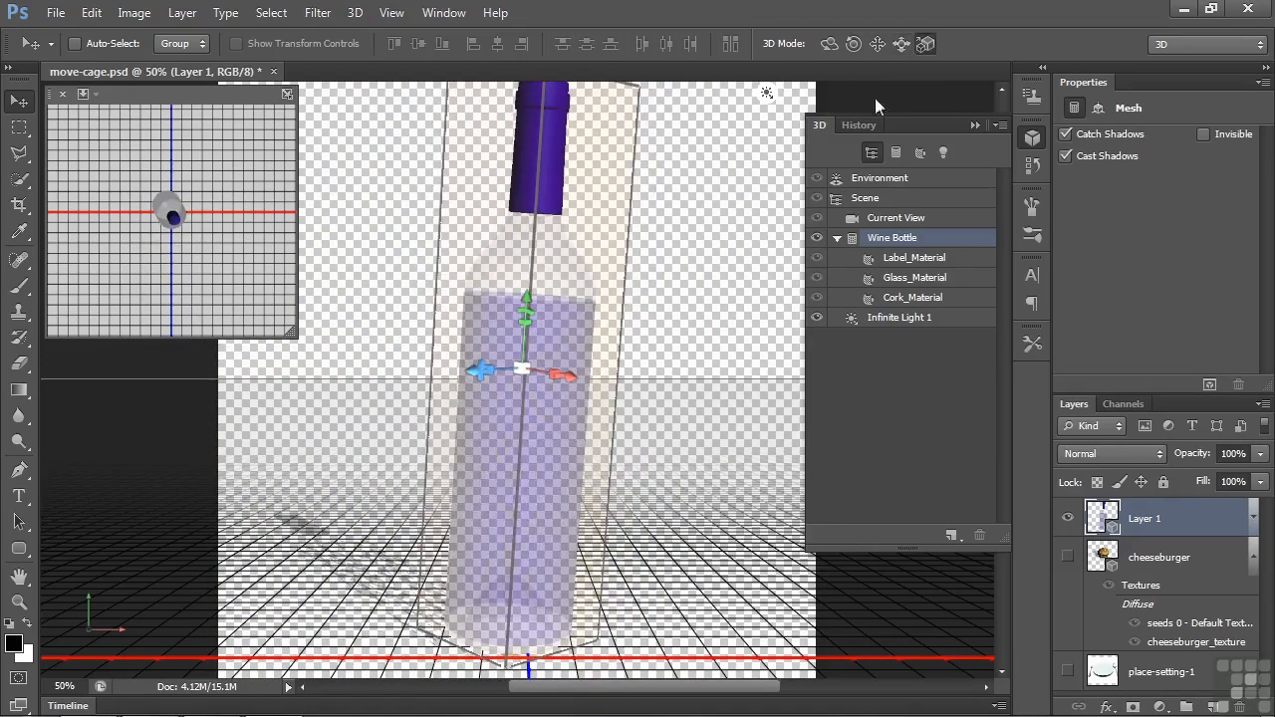
{"action": "left_click_drag", "start_coordinate": [697, 276], "coordinate": [687, 299]}
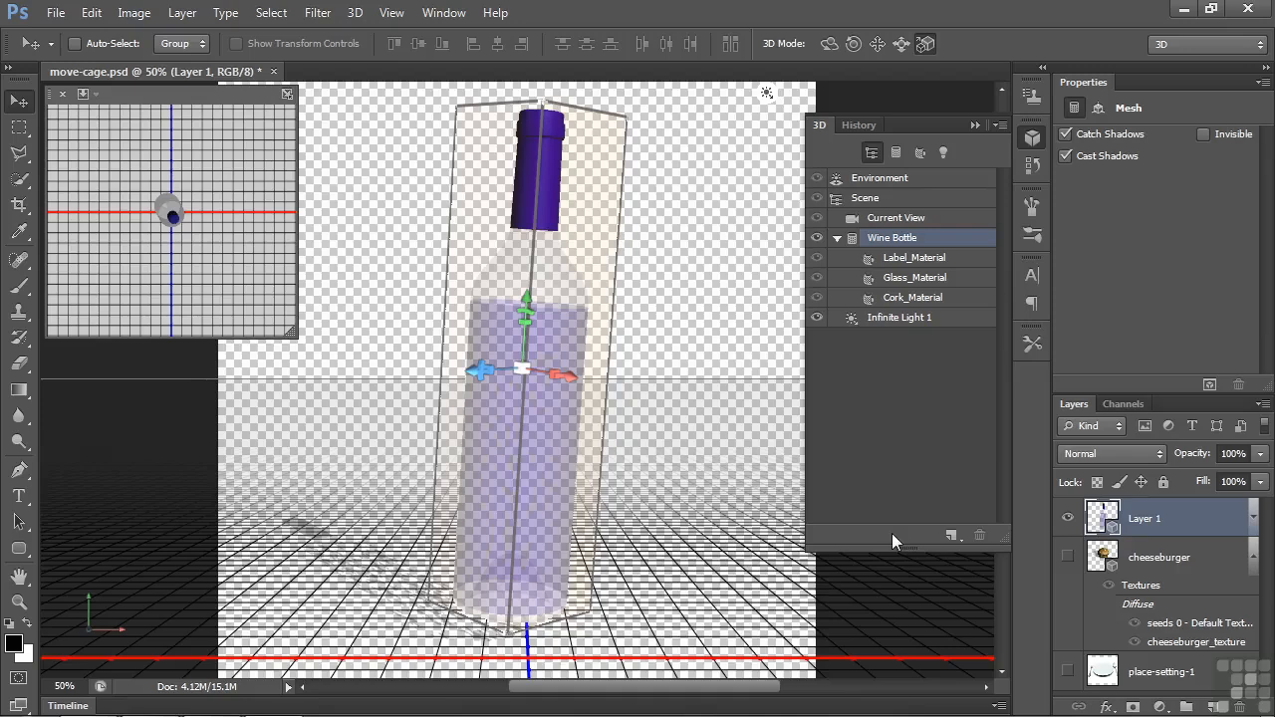
Hide Layer 1, show the cheeseburger and place-setting-1 layers, and select the cheeseburger layer
{"action": "left_click", "coordinate": [1068, 518]}
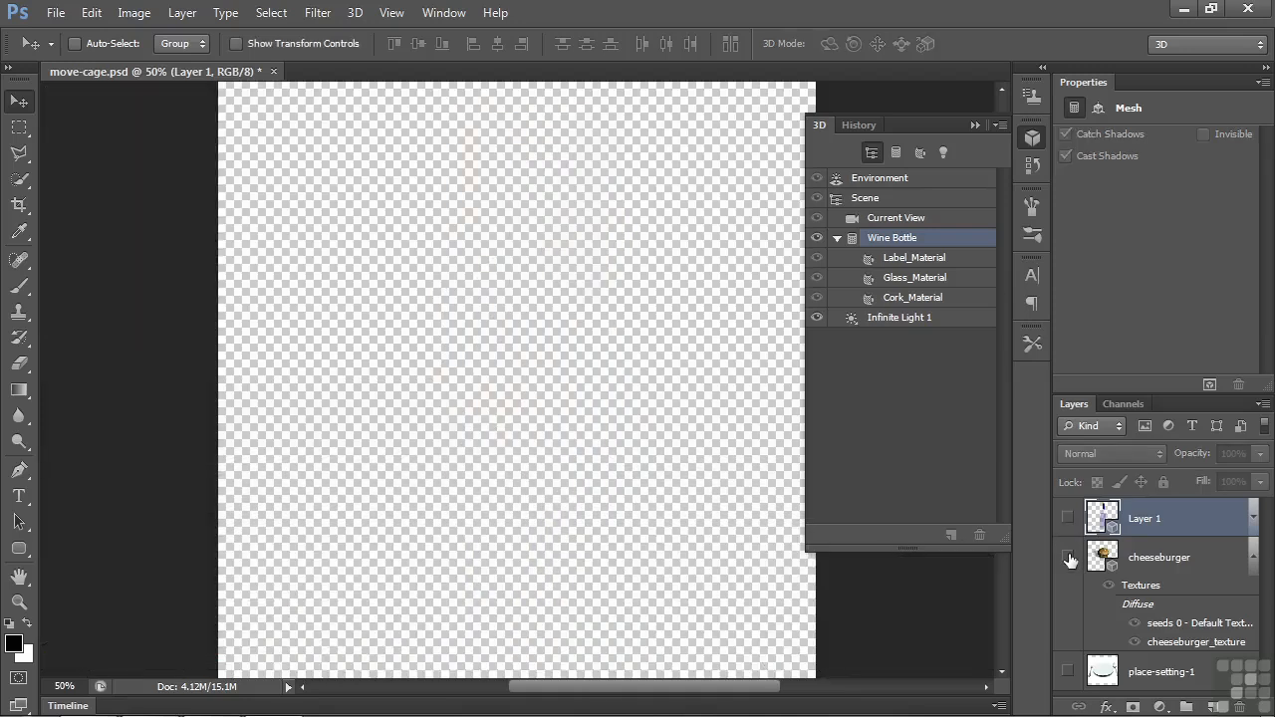
{"action": "left_click", "coordinate": [1069, 558]}
{"action": "left_click", "coordinate": [1068, 671]}
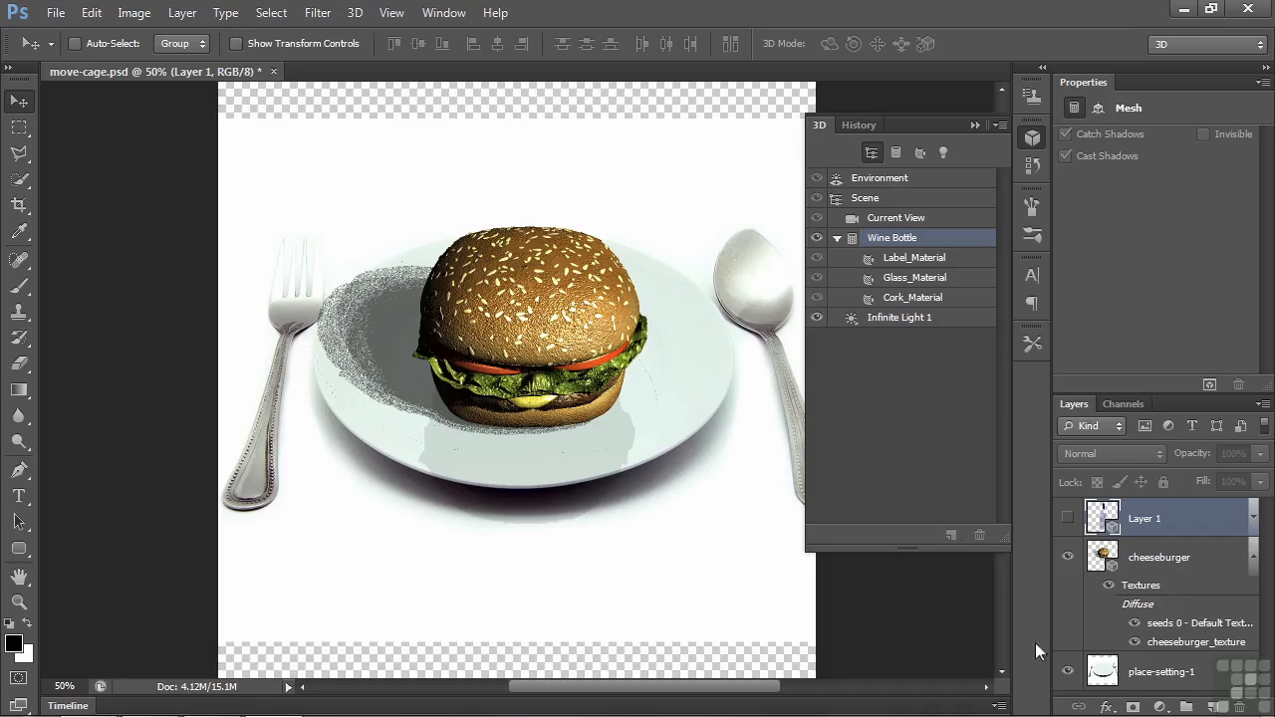
{"action": "left_click", "coordinate": [1164, 559]}
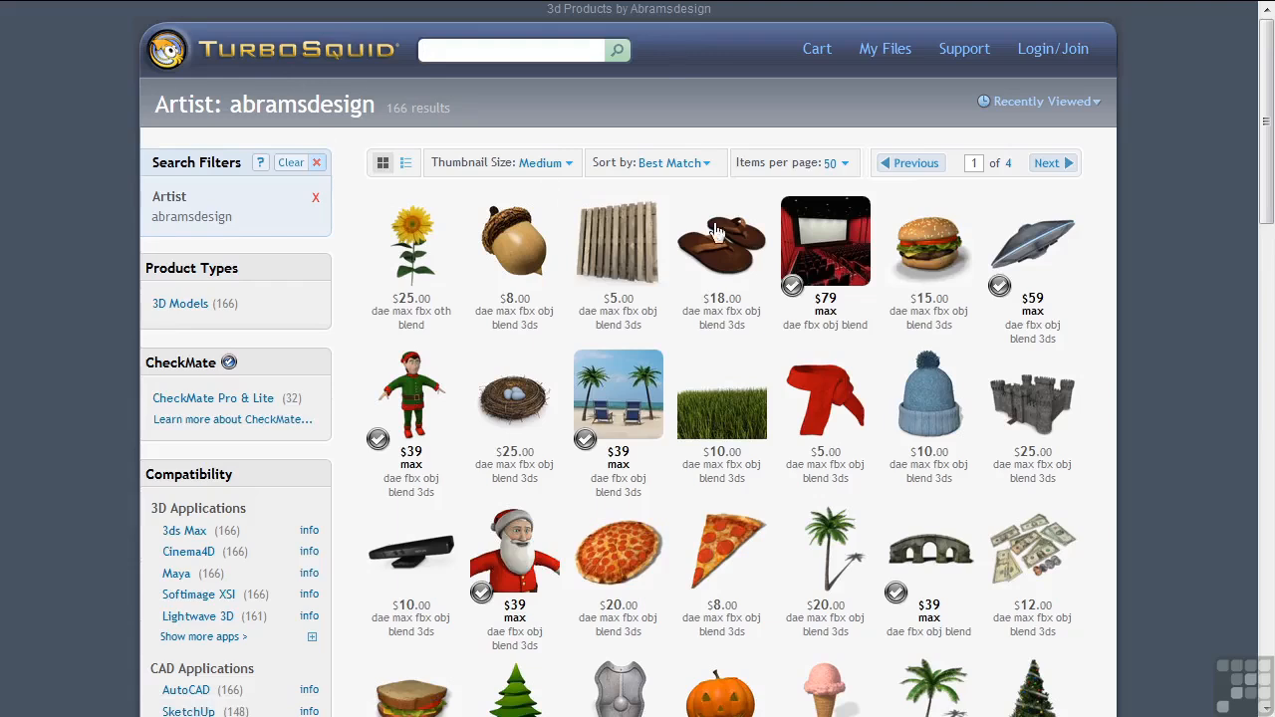
{"action": "mouse_move", "coordinate": [1269, 201]}
{"action": "left_mouse_down"}
{"action": "mouse_move", "coordinate": [1272, 396]}
{"action": "mouse_move", "coordinate": [1272, 203]}
{"action": "left_mouse_up"}
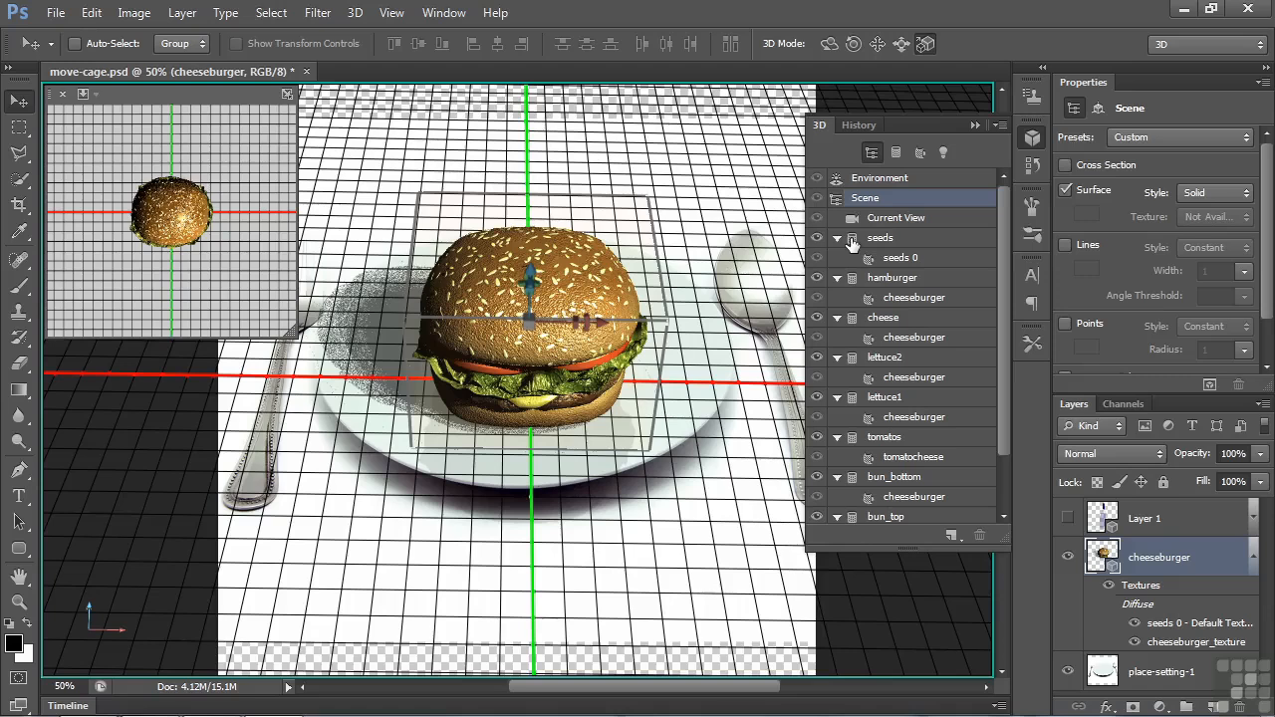
Filter the 3D panel to meshes and move the hamburger patty mesh down along its Y axis
{"action": "left_click", "coordinate": [894, 152]}
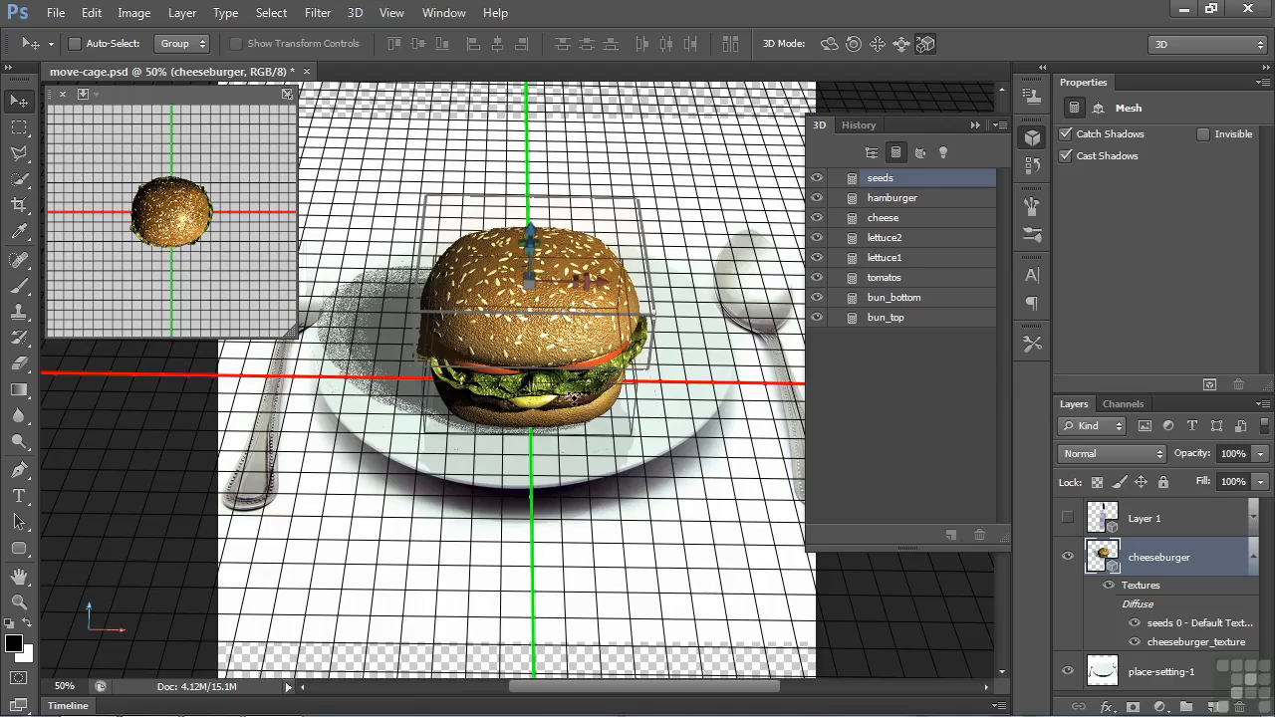
{"action": "left_click", "coordinate": [899, 200]}
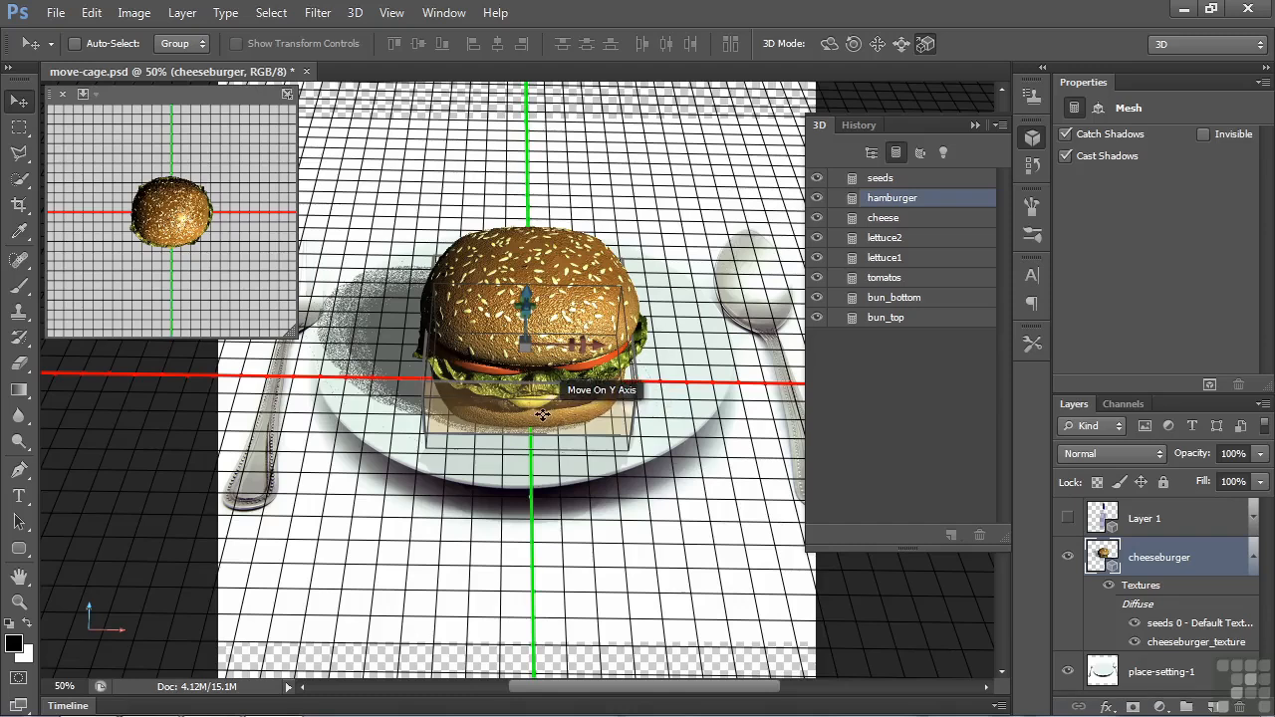
{"action": "left_click_drag", "start_coordinate": [542, 414], "coordinate": [568, 713]}
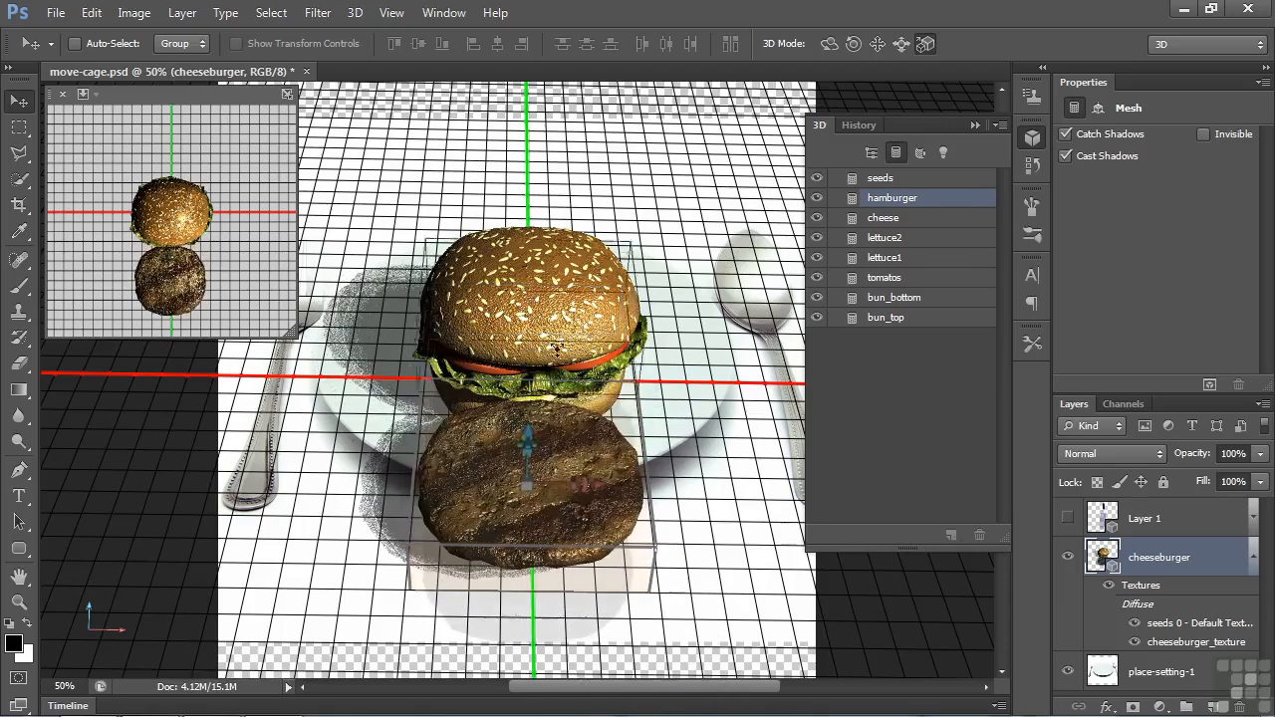
Select the bun_top and seeds meshes together and lift them upward above the rest of the burger
{"action": "left_click", "coordinate": [886, 319]}
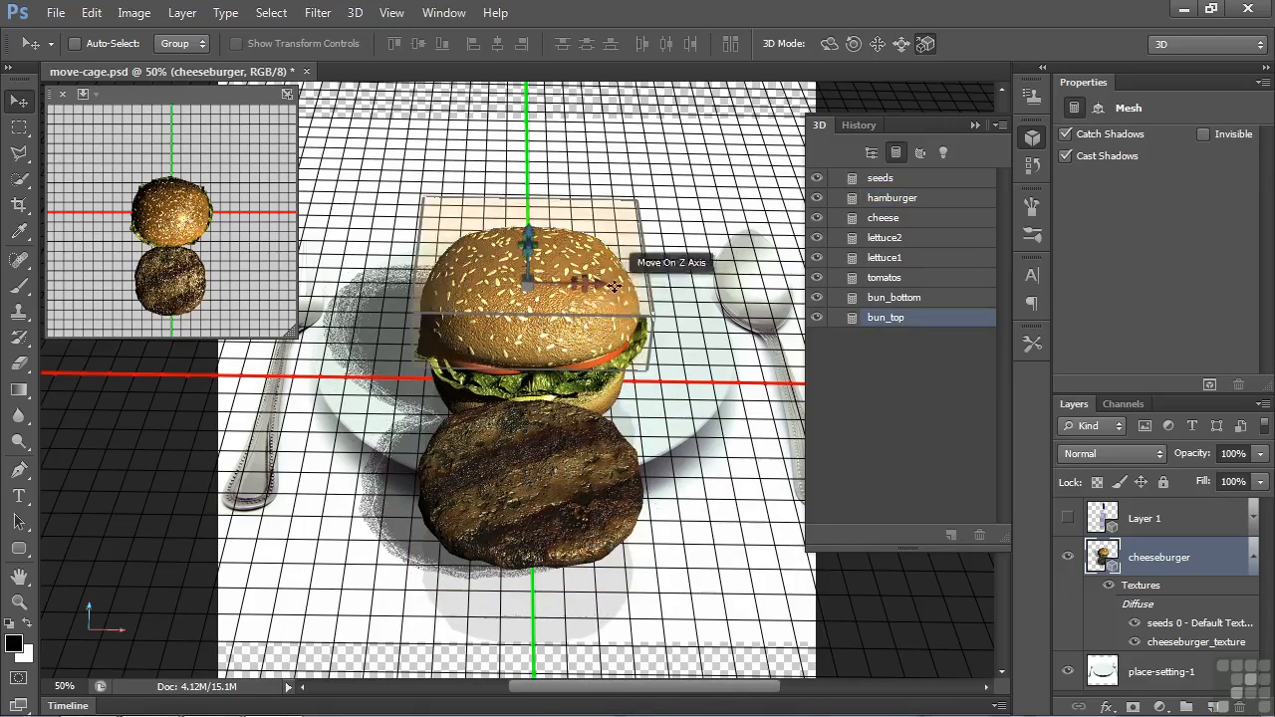
{"action": "mouse_move", "coordinate": [623, 278]}
{"action": "left_mouse_down"}
{"action": "mouse_move", "coordinate": [618, 170]}
{"action": "mouse_move", "coordinate": [618, 320]}
{"action": "mouse_move", "coordinate": [546, 290]}
{"action": "mouse_move", "coordinate": [614, 227]}
{"action": "mouse_move", "coordinate": [625, 319]}
{"action": "mouse_move", "coordinate": [628, 281]}
{"action": "left_mouse_up"}
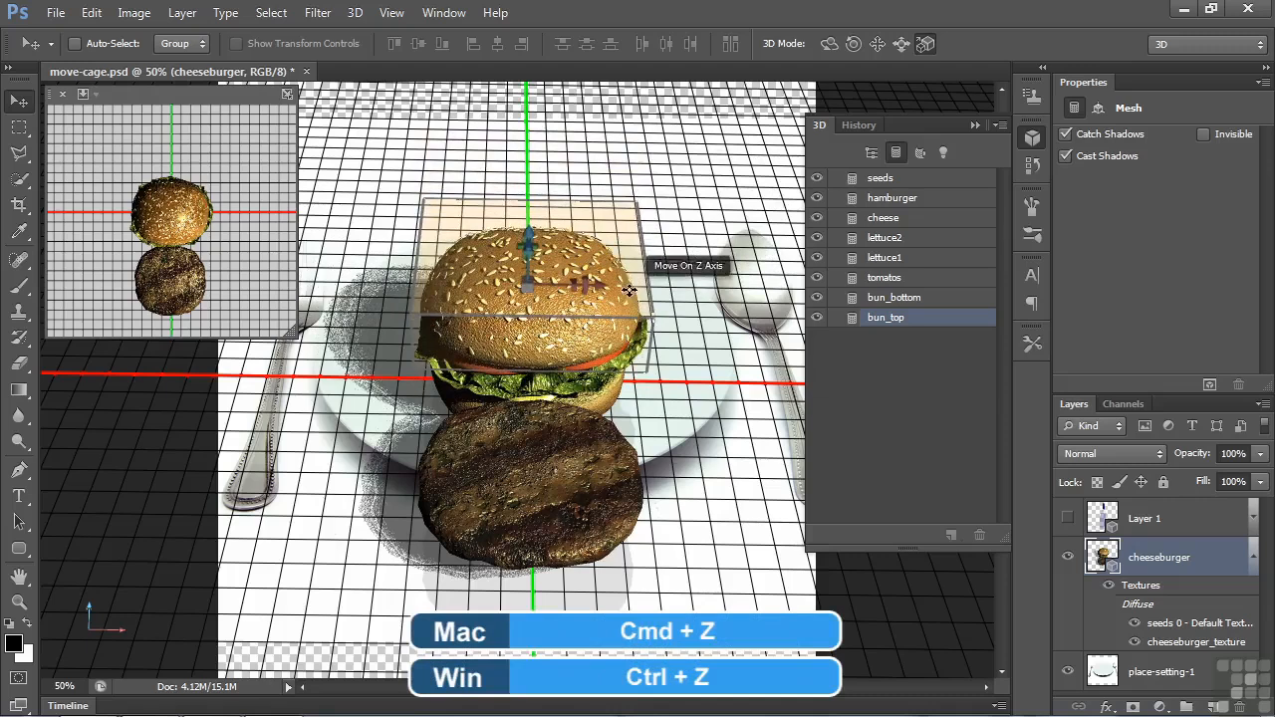
{"action": "key", "text": "ctrl+z"}
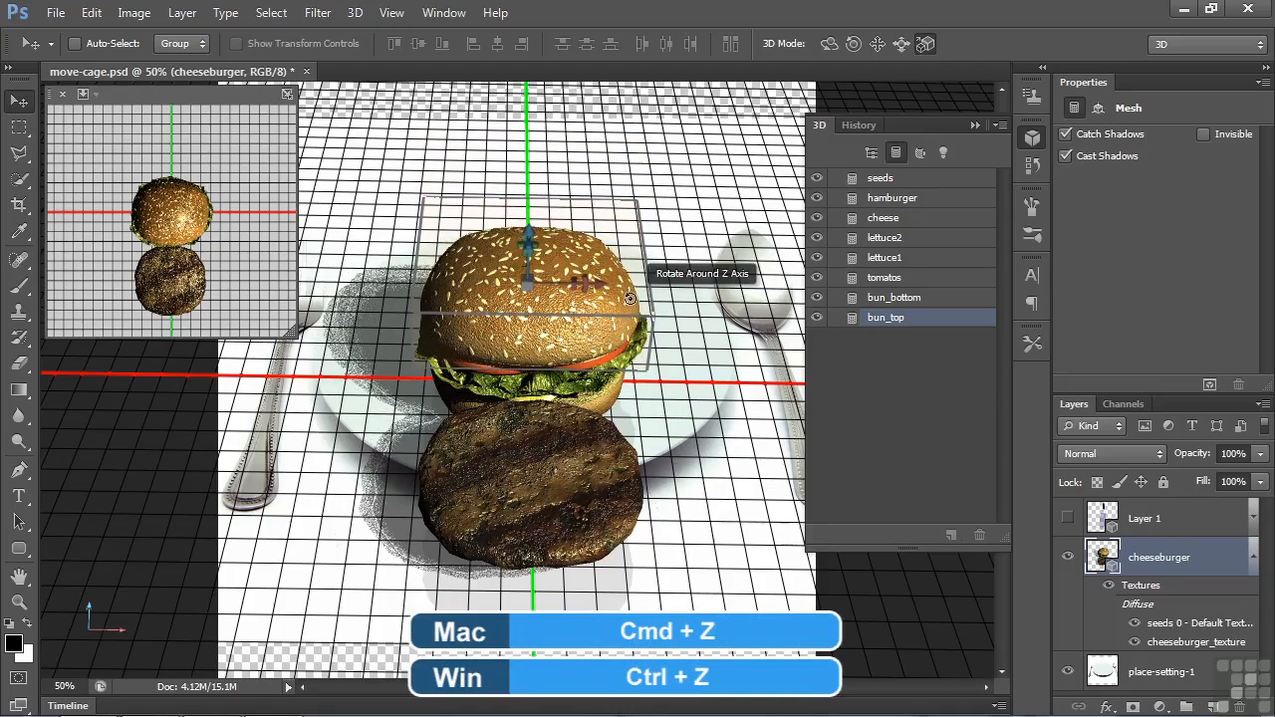
{"action": "left_click", "coordinate": [892, 183], "text": "ctrl"}
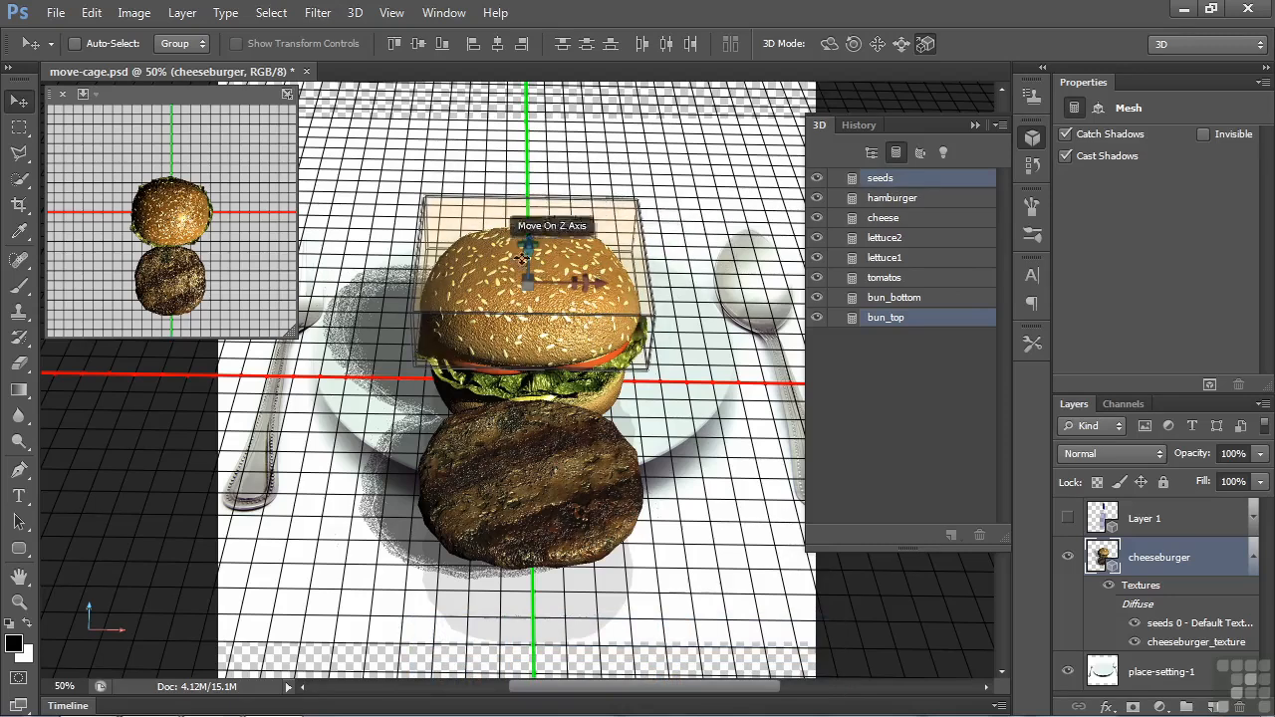
{"action": "left_click_drag", "start_coordinate": [593, 256], "coordinate": [593, 131]}
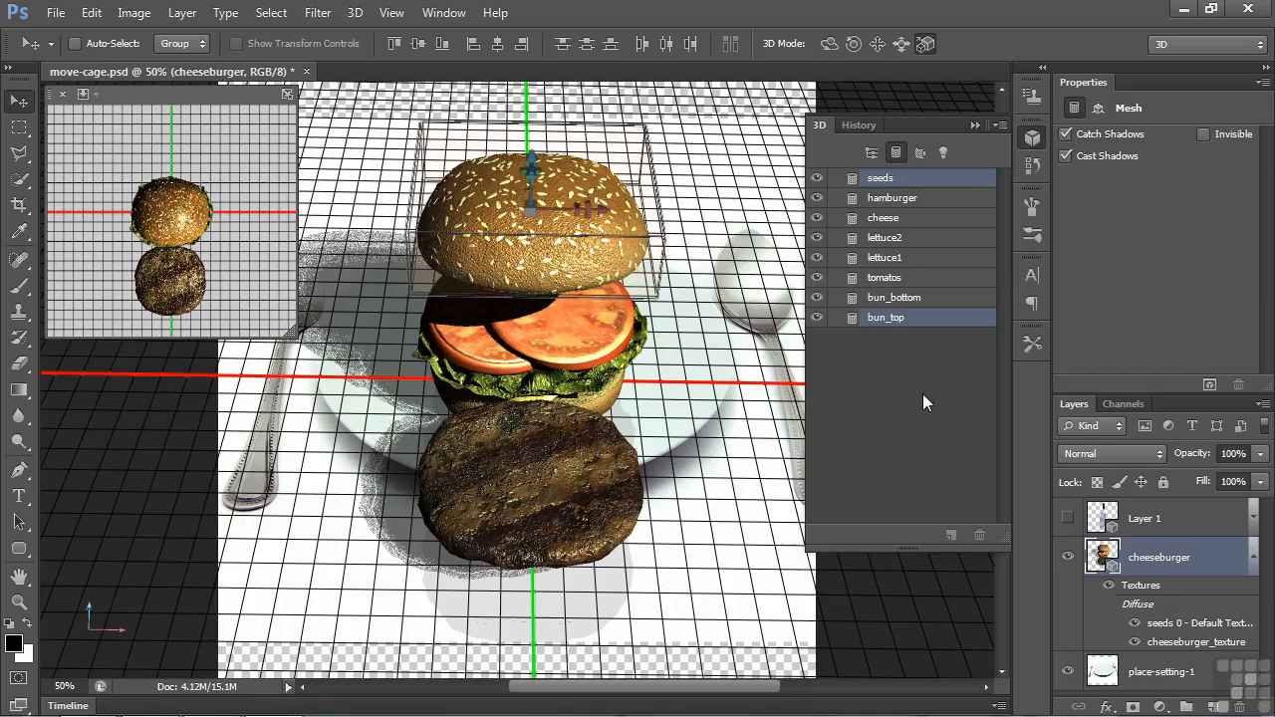
Select all burger meshes from seeds to bun_top and move them together with the 3D widget
{"action": "left_click", "coordinate": [903, 182]}
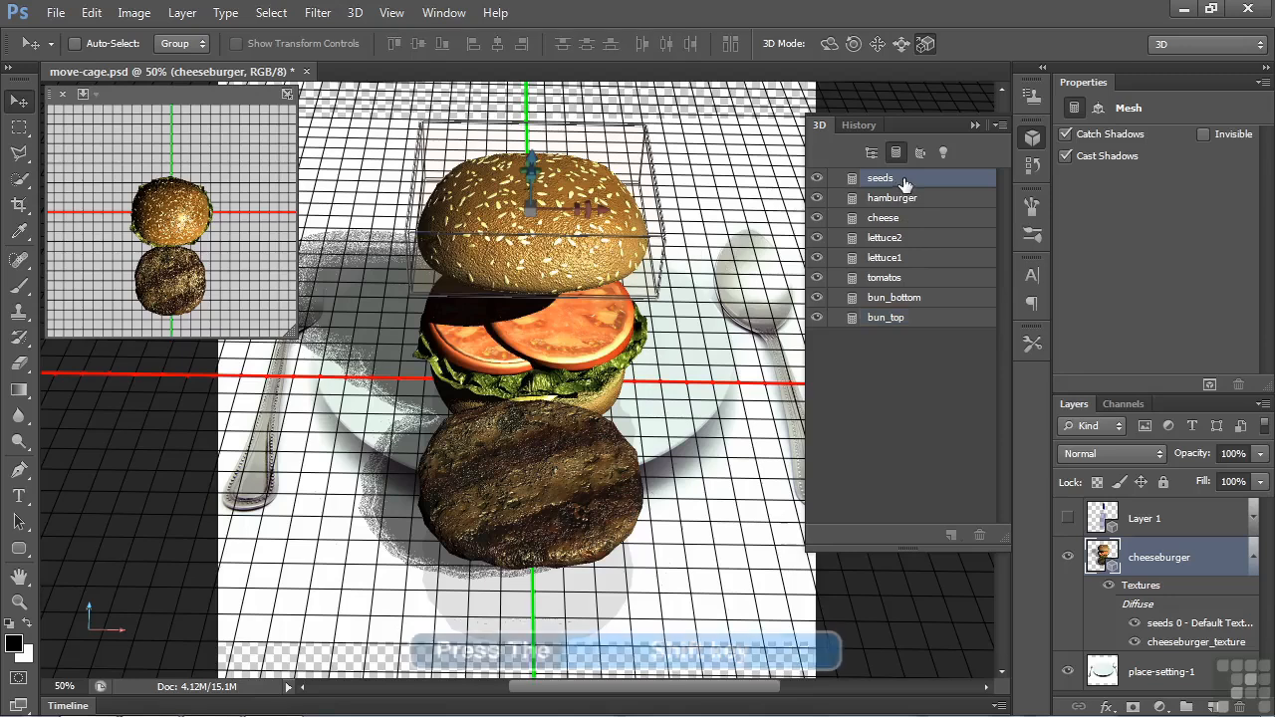
{"action": "left_click", "coordinate": [887, 318], "text": "shift"}
{"action": "left_click_drag", "start_coordinate": [664, 460], "coordinate": [665, 435]}
{"action": "left_click_drag", "start_coordinate": [684, 309], "coordinate": [667, 352]}
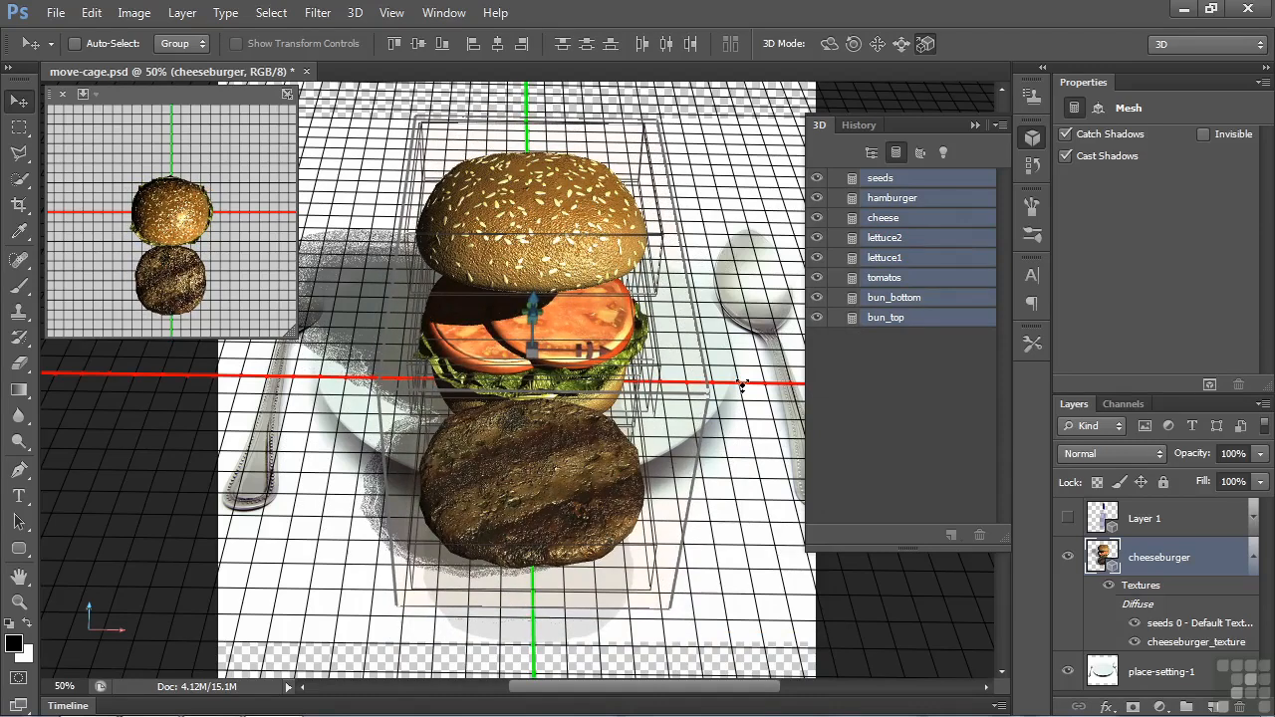